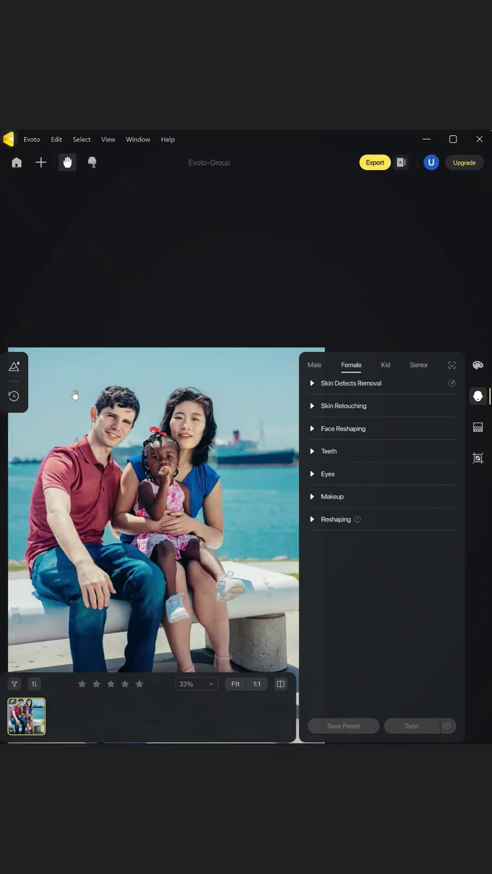
scroll(75, 395, "up", 4)
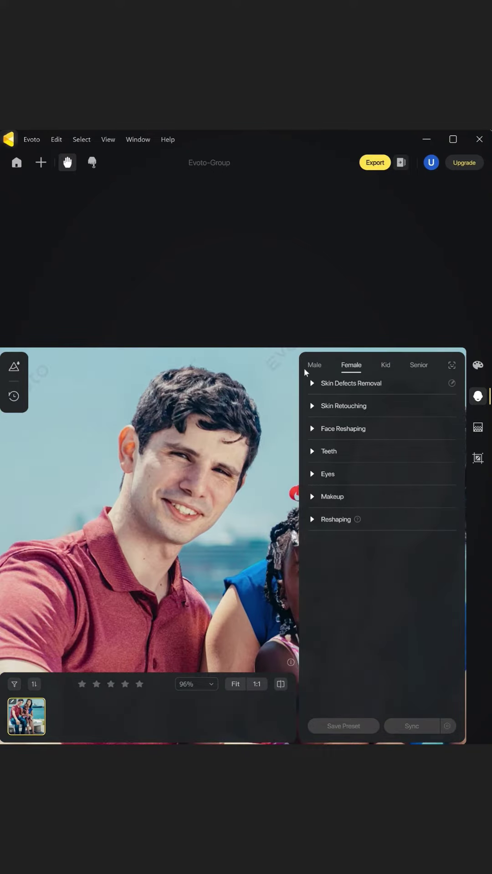
Step: Zoom in on the man's face and choose the Male profile to show skin defect removal
left_click(310, 367)
Step: Set the man's Face Freckle & Acne Removal and Eye Wrinkles Reducing to 73
left_click(312, 384)
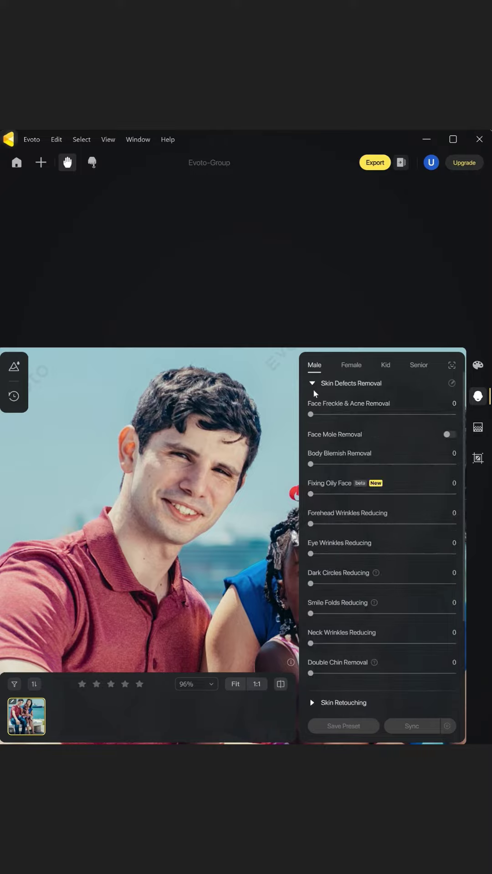
left_click_drag(310, 414, 416, 418)
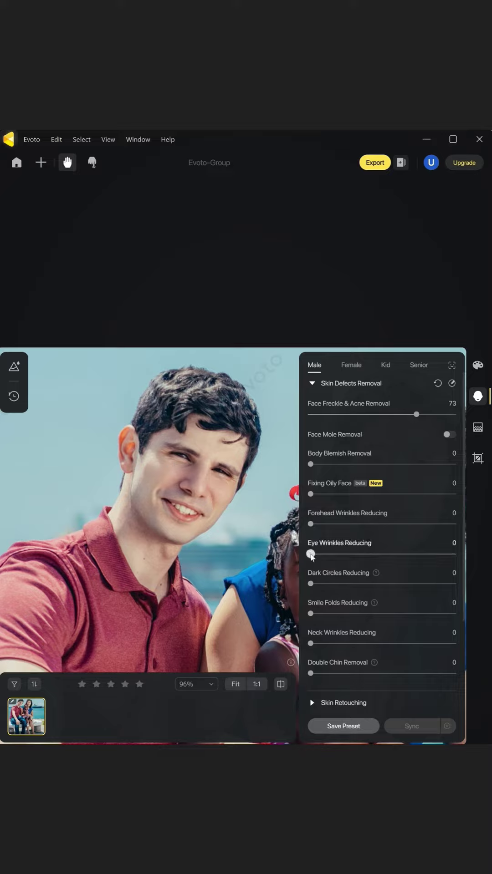
left_click_drag(321, 555, 410, 558)
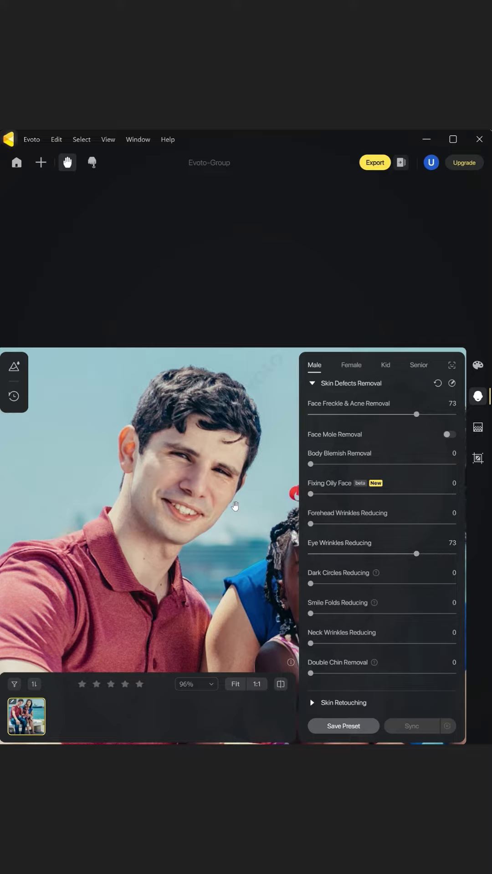
Step: Pan to the woman and set her Female-profile Freckle & Acne Removal to 42
left_click_drag(229, 507, 114, 484)
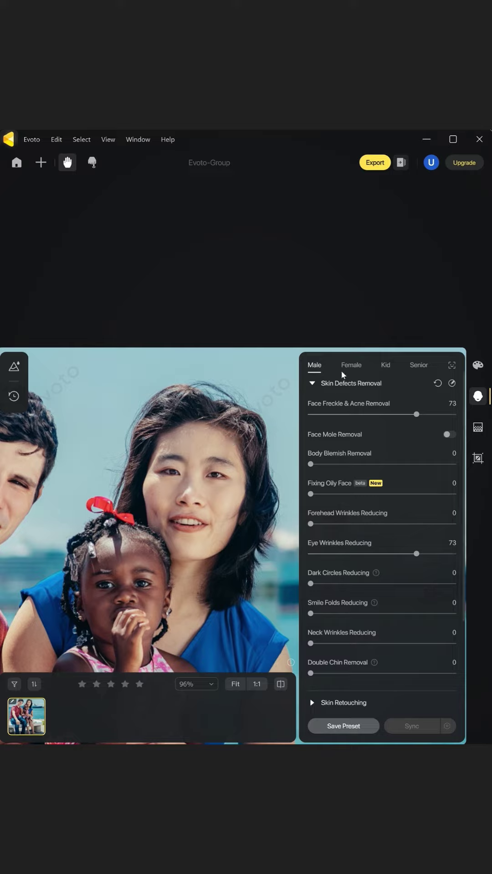
left_click(345, 366)
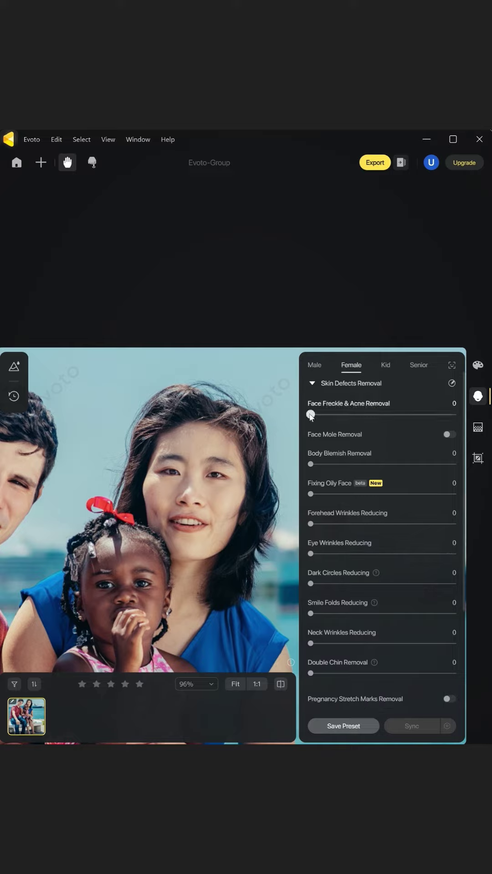
left_click_drag(310, 415, 371, 415)
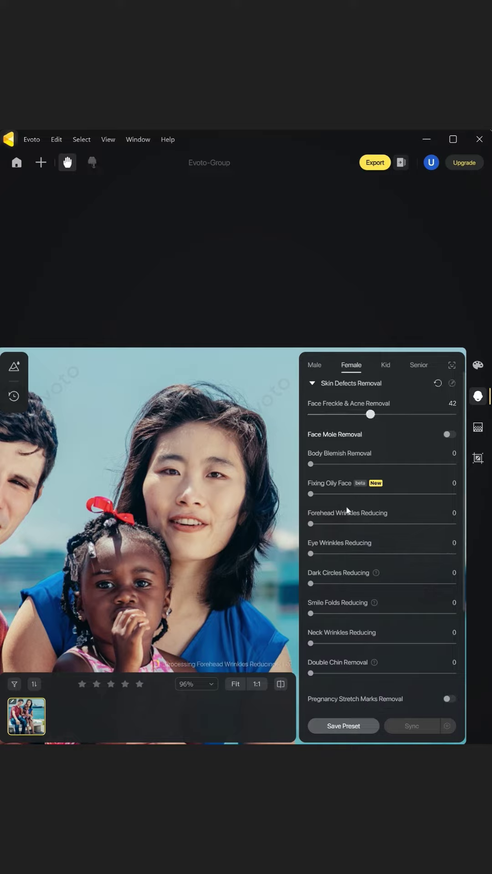
scroll(340, 544, "down", 2)
scroll(340, 544, "down", 2)
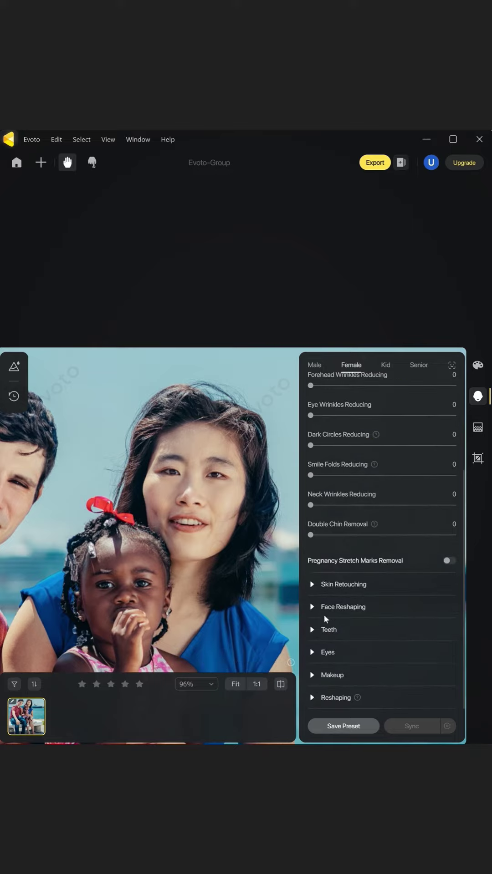
Step: Try the Nude and Chic makeup presets on the woman, then settle on Sweet
left_click(311, 675)
scroll(311, 676, "down", 2)
scroll(311, 676, "down", 1)
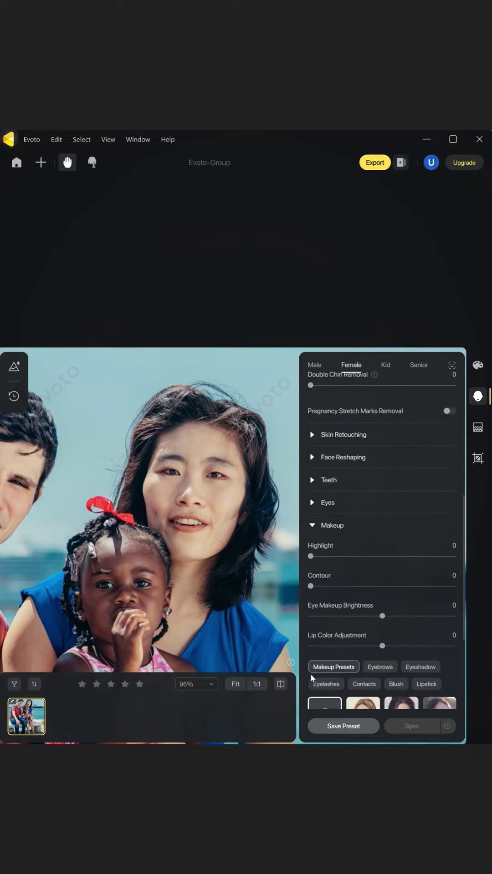
scroll(312, 675, "down", 2)
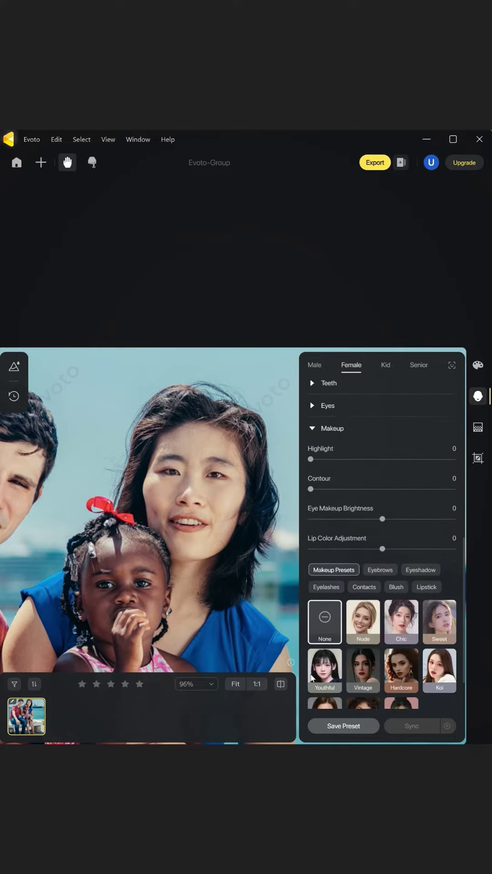
left_click(360, 624)
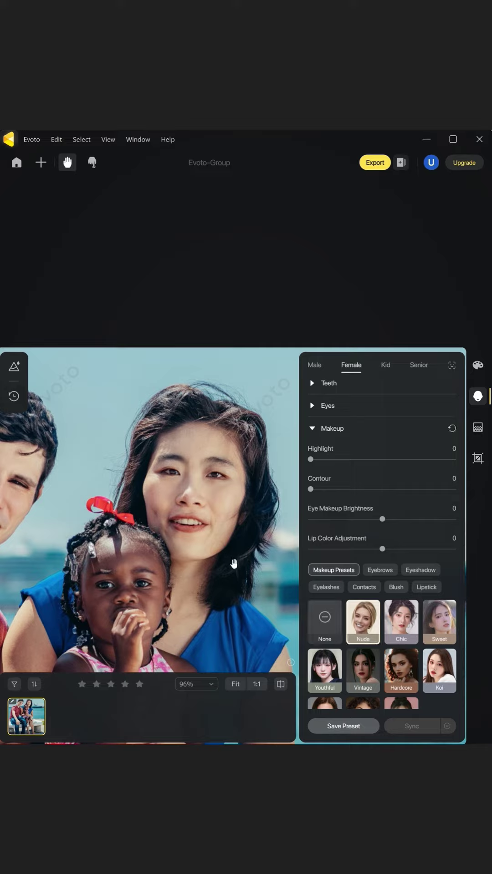
left_click(398, 626)
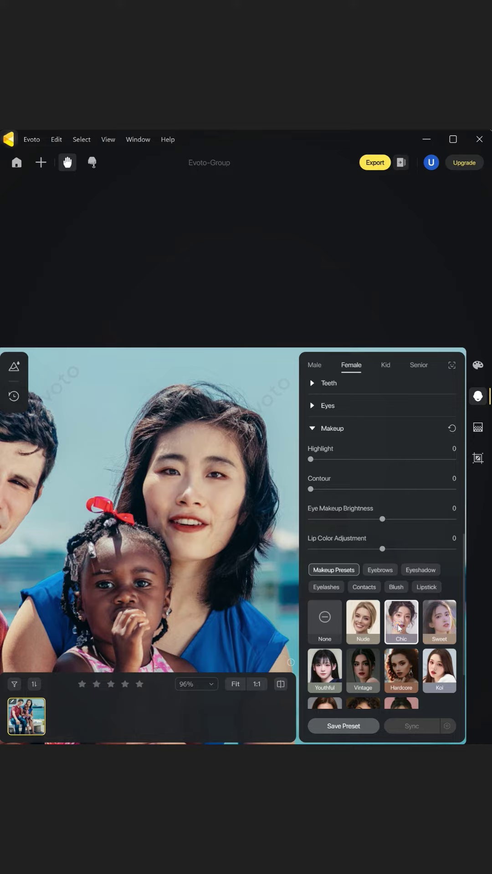
left_click(437, 630)
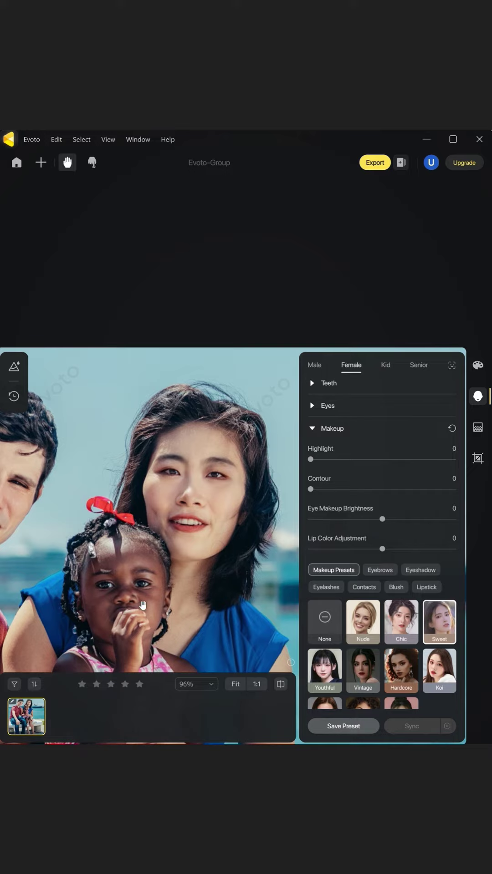
left_click_drag(143, 605, 179, 521)
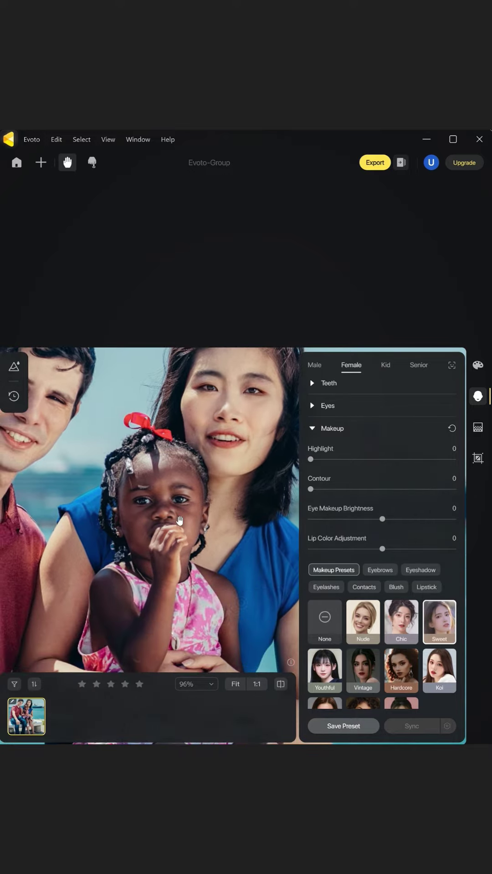
Step: Switch to the Kid profile and set the girl's Dark Circles Reducing to 73
left_click(385, 365)
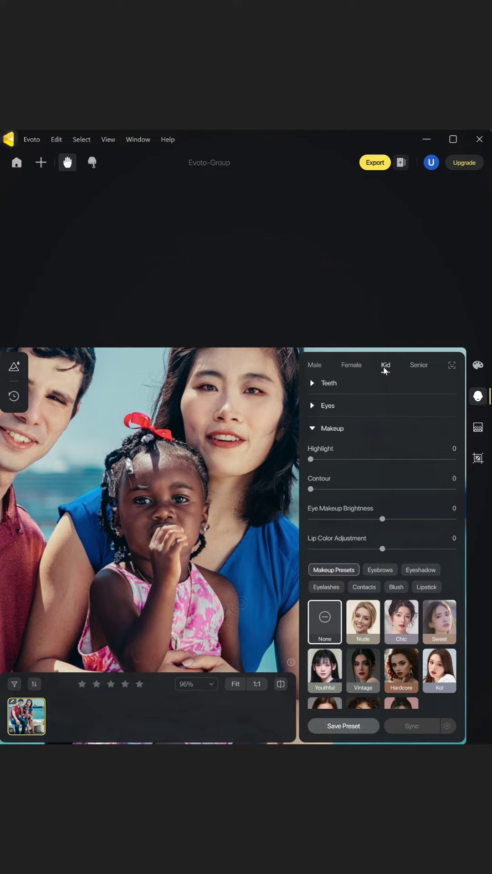
left_click(312, 429)
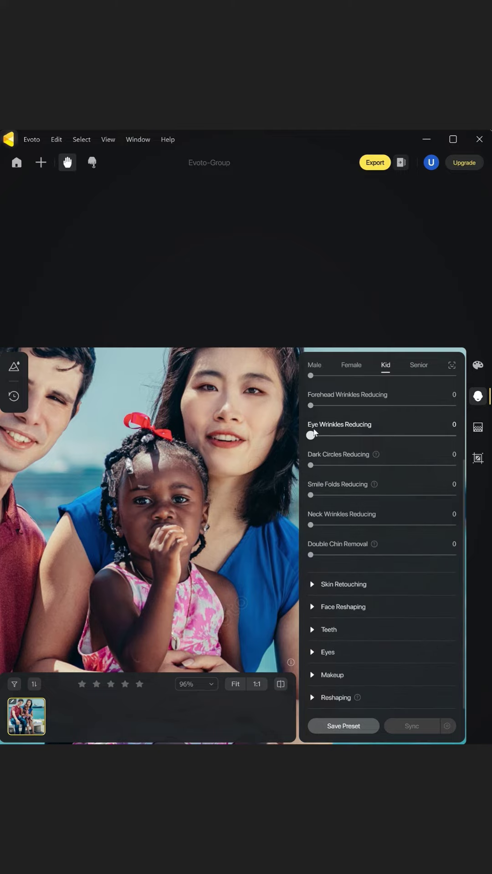
left_click_drag(311, 465, 415, 465)
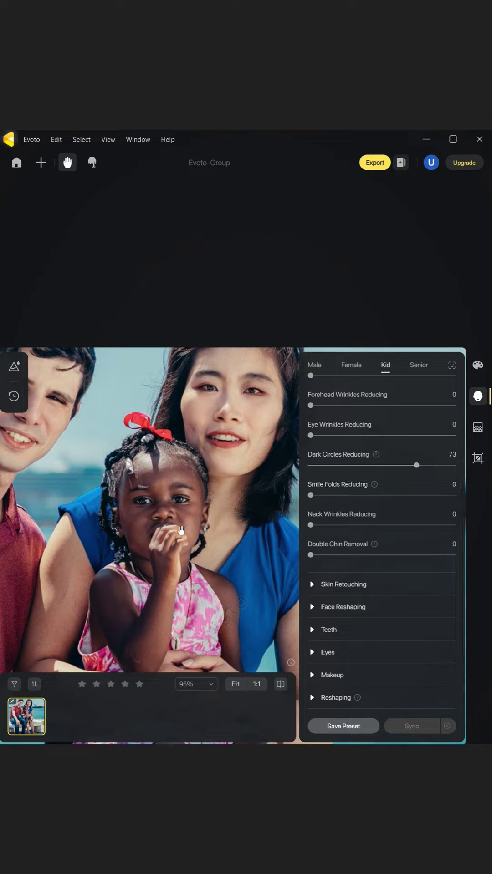
Step: Set the girl's eyebrows to thickness -59, distance -62, tilt 70, arch height 73
left_click(311, 608)
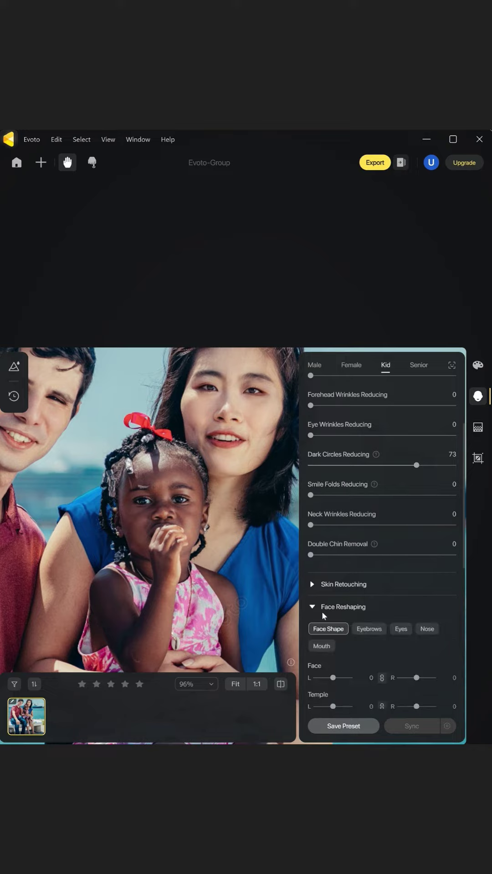
left_click(361, 629)
scroll(362, 635, "down", 3)
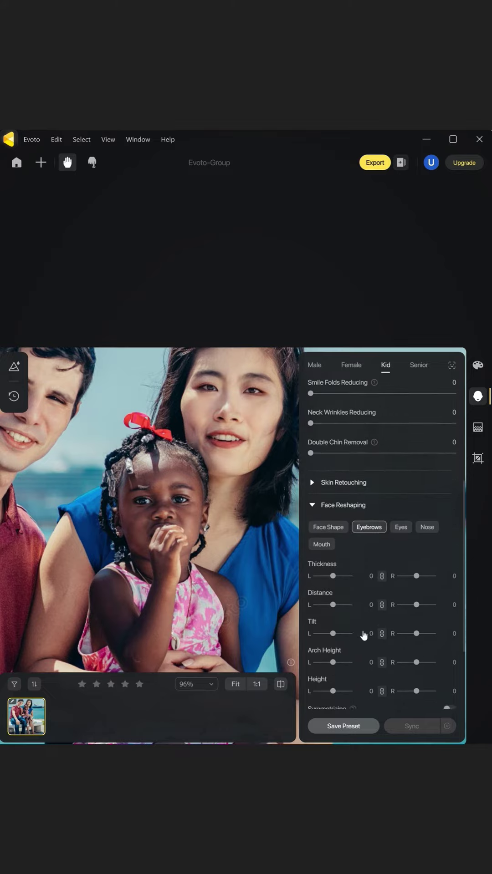
mouse_move(332, 567)
left_mouse_down()
mouse_move(342, 567)
mouse_move(320, 568)
mouse_move(347, 596)
mouse_move(308, 597)
mouse_move(320, 597)
mouse_move(347, 630)
left_mouse_up()
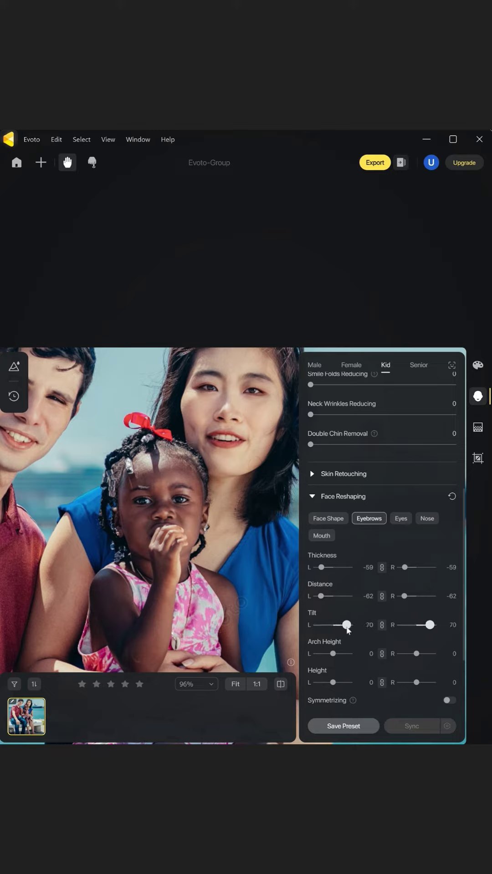
left_click_drag(334, 655, 344, 665)
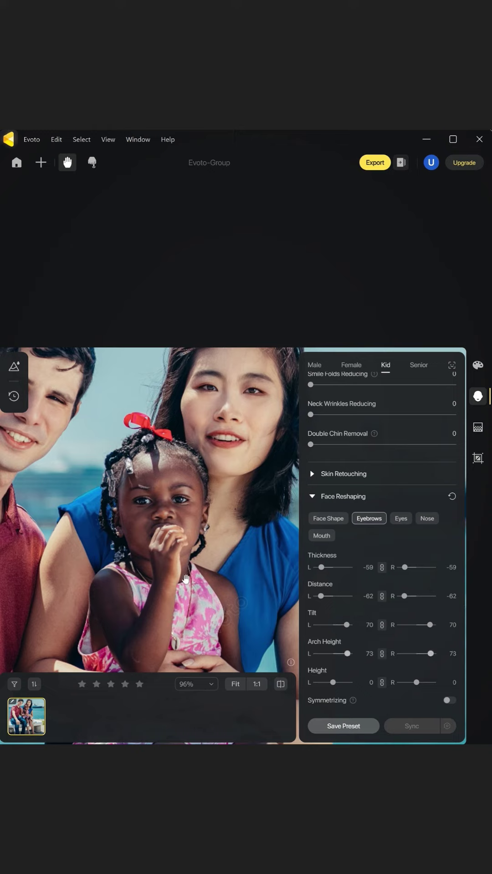
scroll(144, 550, "down", 1)
scroll(144, 549, "down", 1)
scroll(156, 557, "down", 2)
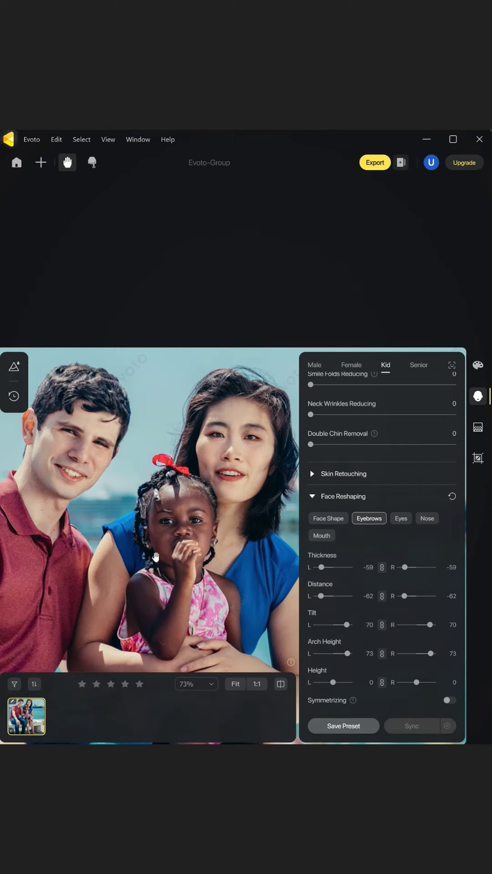